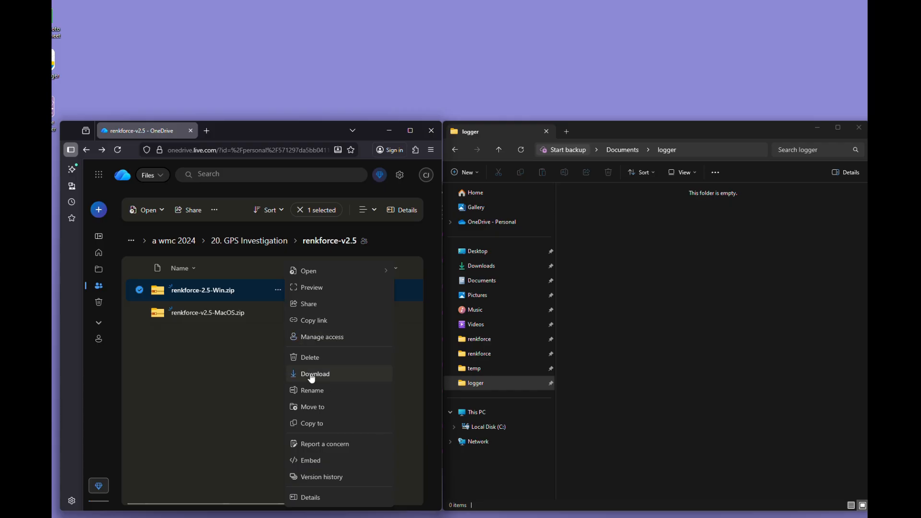
# Download renkforce-2.5-Win.zip from the OneDrive folder and open the downloaded archive in File Explorer.
pyautogui.click(310, 375)
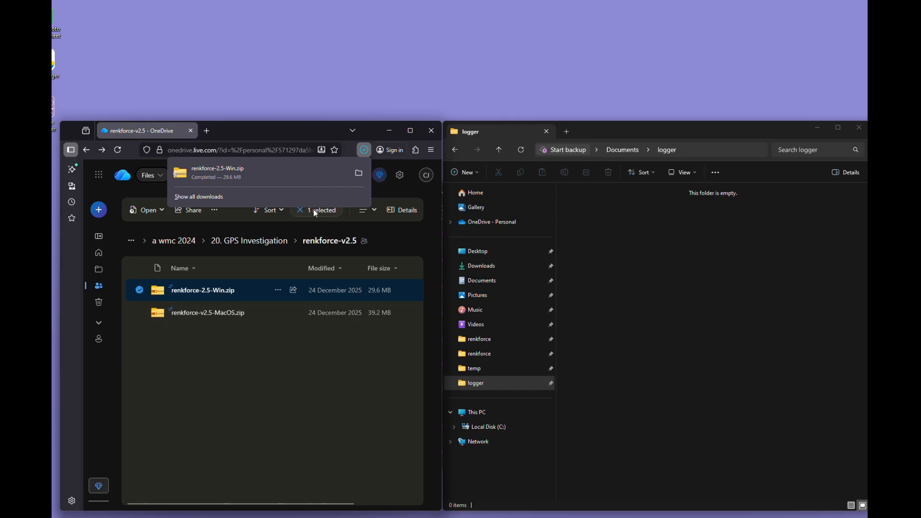
pyautogui.click(358, 174)
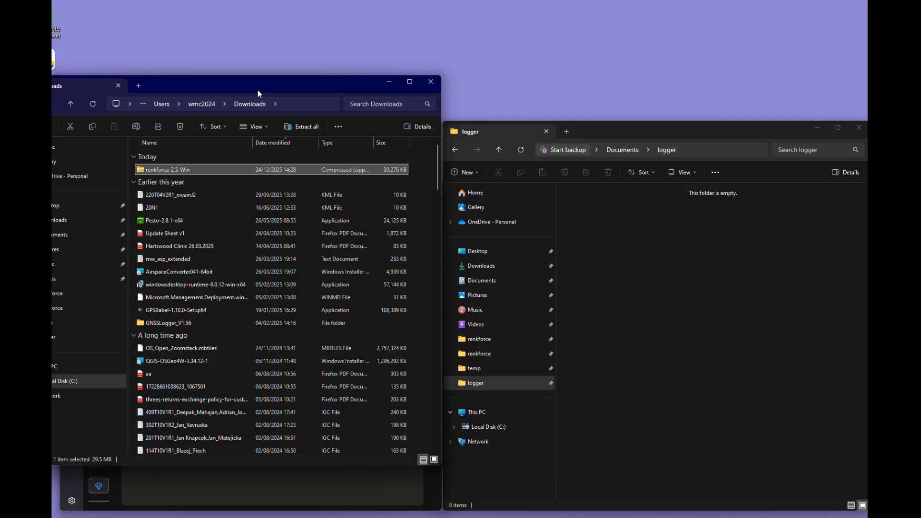
pyautogui.moveTo(241, 85); pyautogui.dragTo(285, 83)
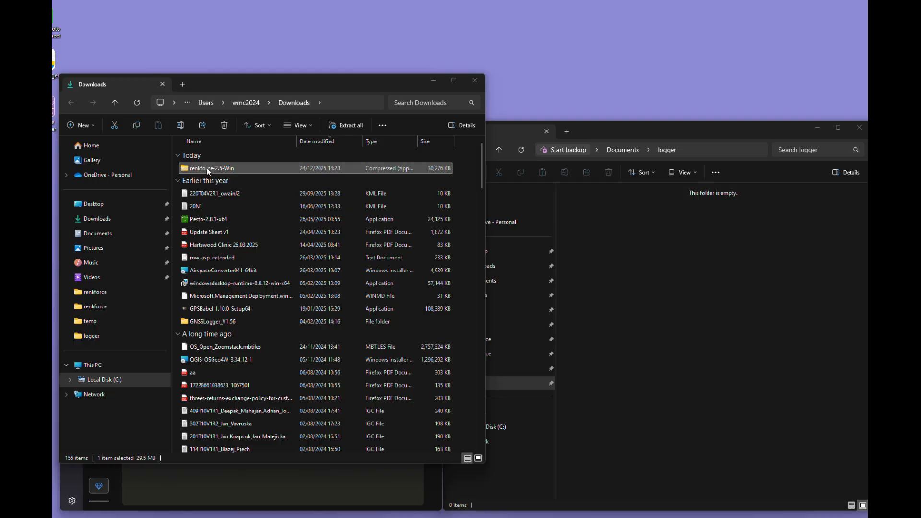
pyautogui.doubleClick(206, 167)
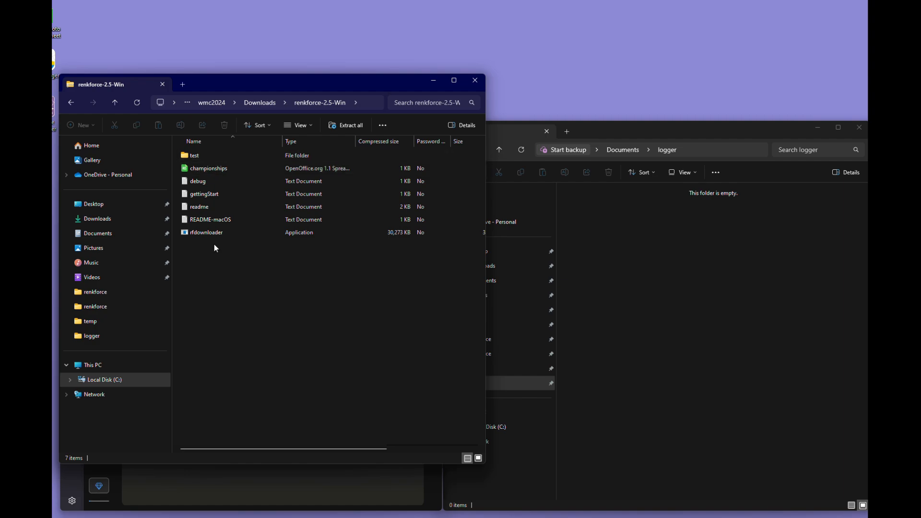
# Extract the whole renkforce-2.5-Win archive into the Documents\logger folder.
pyautogui.click(345, 127)
pyautogui.click(527, 229)
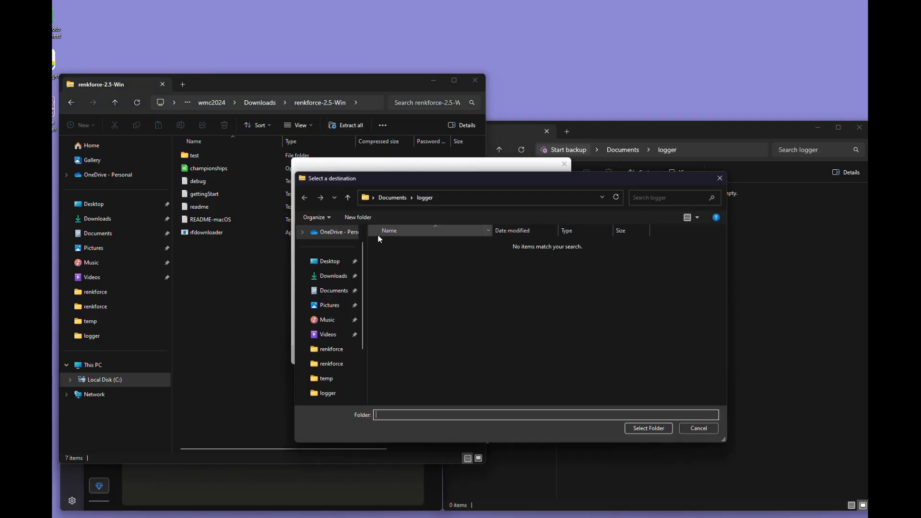
pyautogui.click(425, 198)
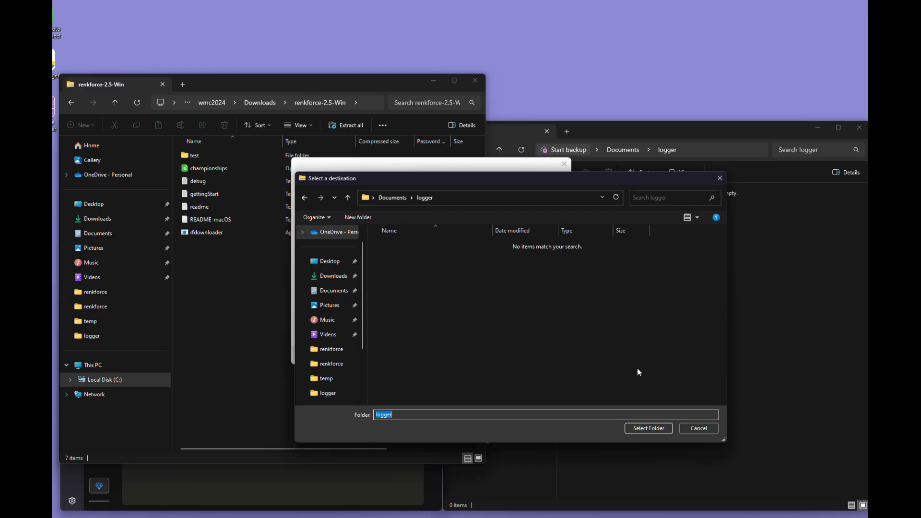
pyautogui.click(649, 427)
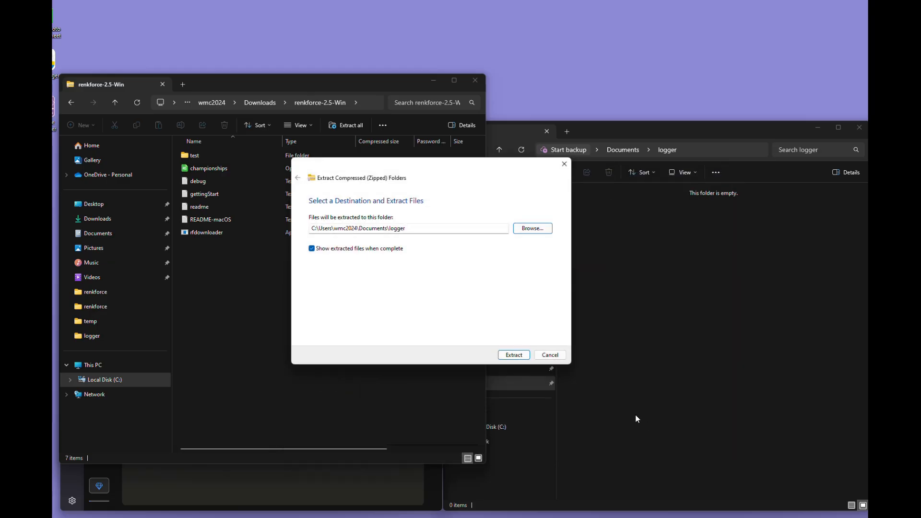
pyautogui.click(513, 355)
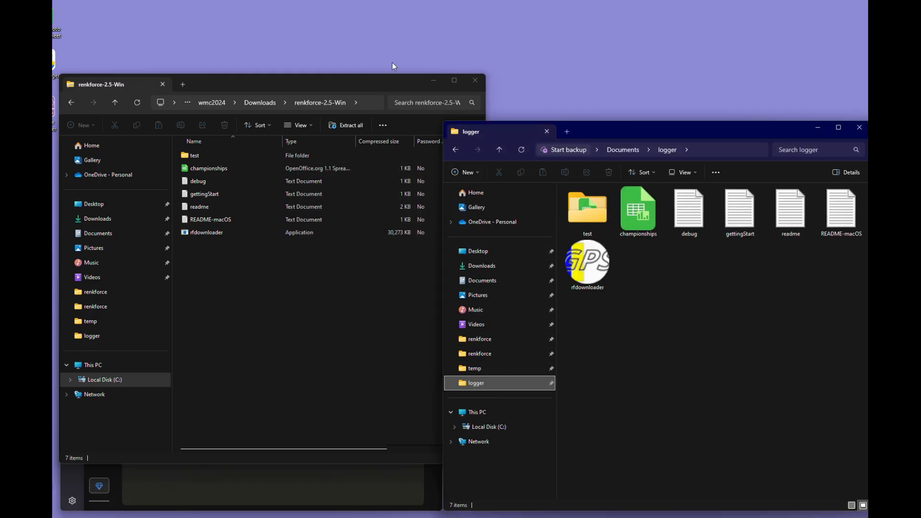
pyautogui.click(380, 12)
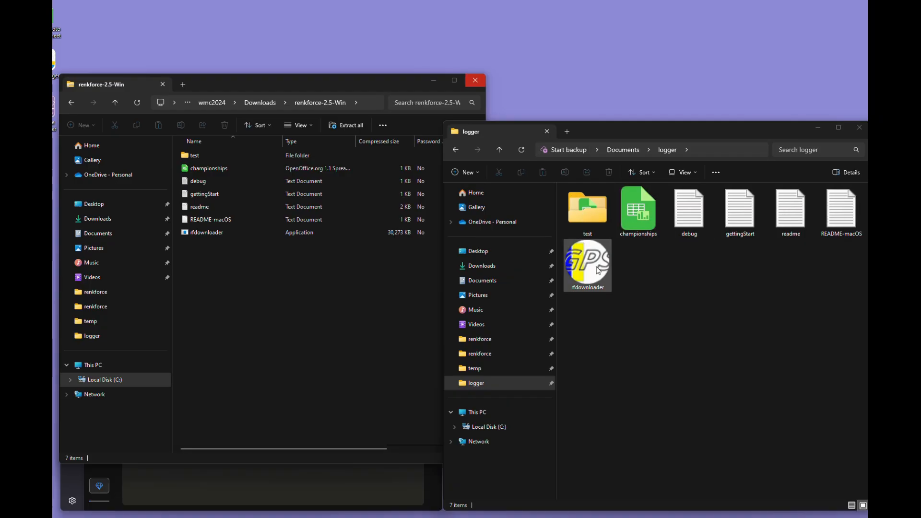
# Open the championships file in Notepad, add "sywell" as a new line after overfarm, save it and close it.
pyautogui.rightClick(633, 216)
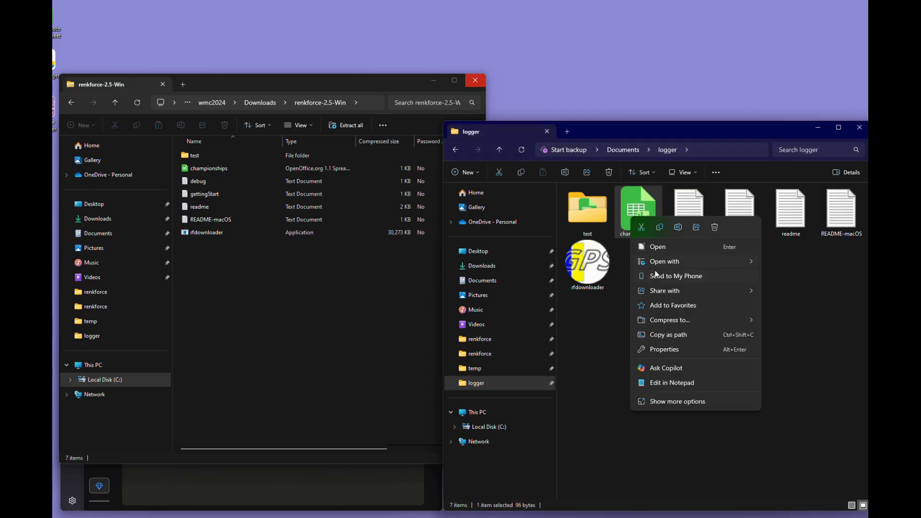
pyautogui.moveTo(678, 261)
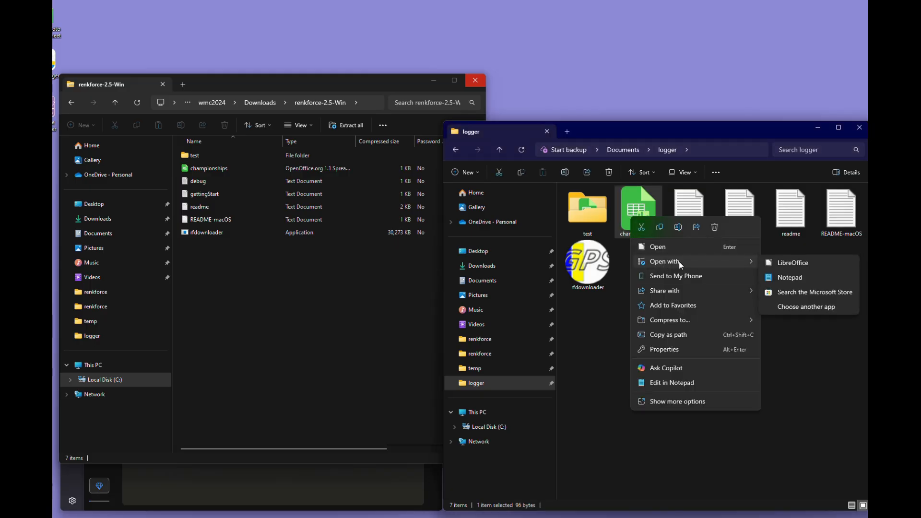
pyautogui.click(788, 277)
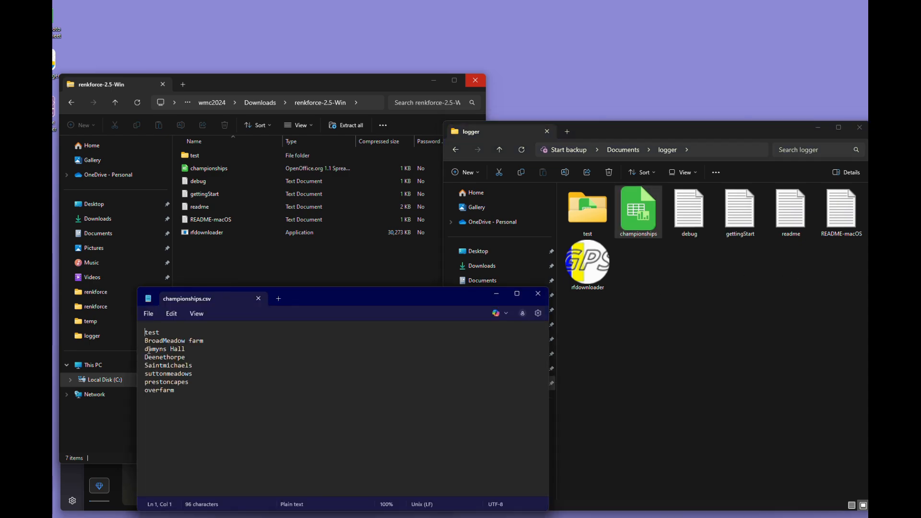
pyautogui.click(181, 390)
pyautogui.write('sywell')
pyautogui.click(148, 313)
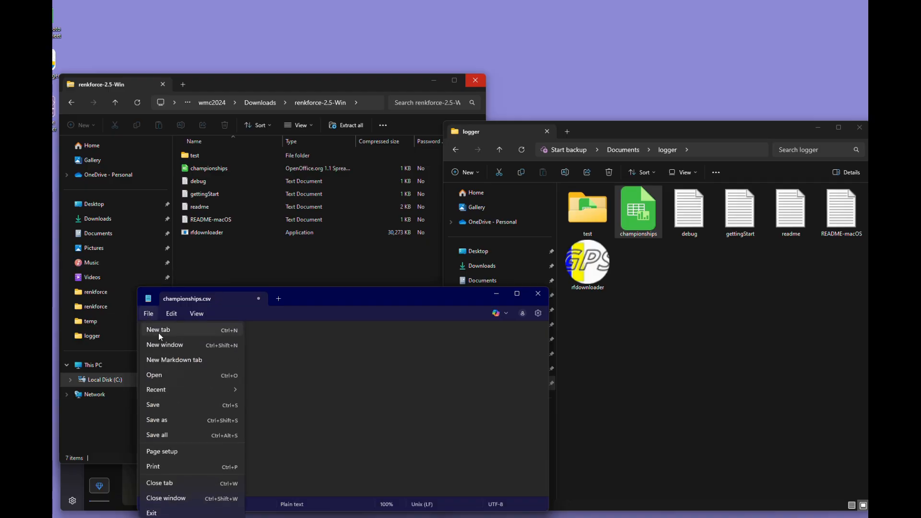
pyautogui.click(158, 405)
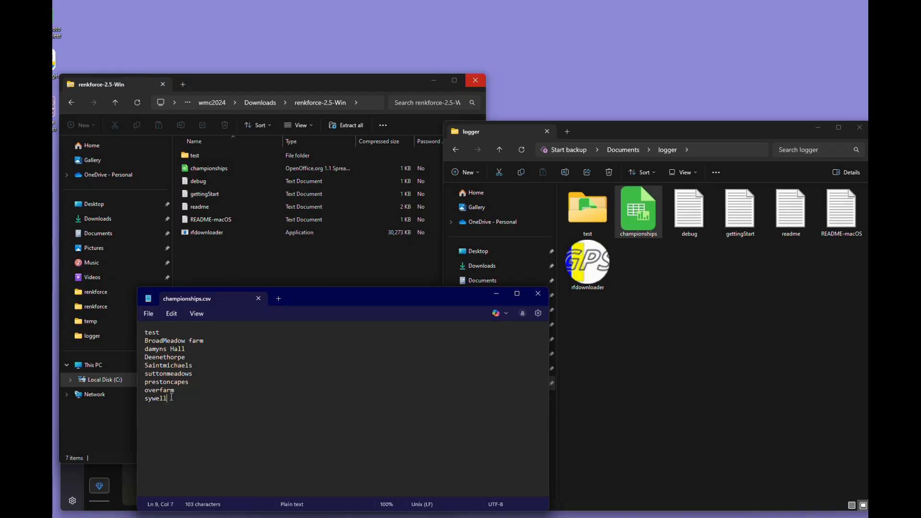
pyautogui.click(257, 299)
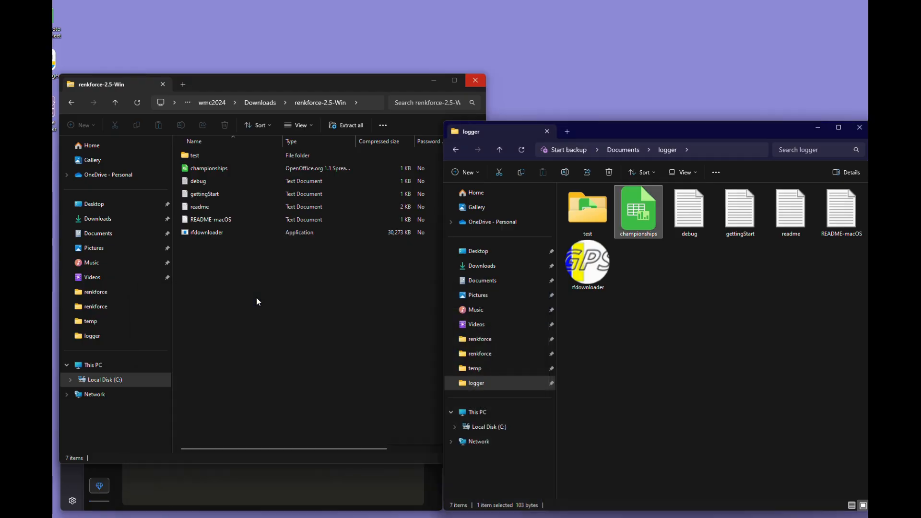
# Clear away the archive and browser windows and launch rfdownloader from the logger folder, allowing it past SmartScreen.
pyautogui.click(476, 82)
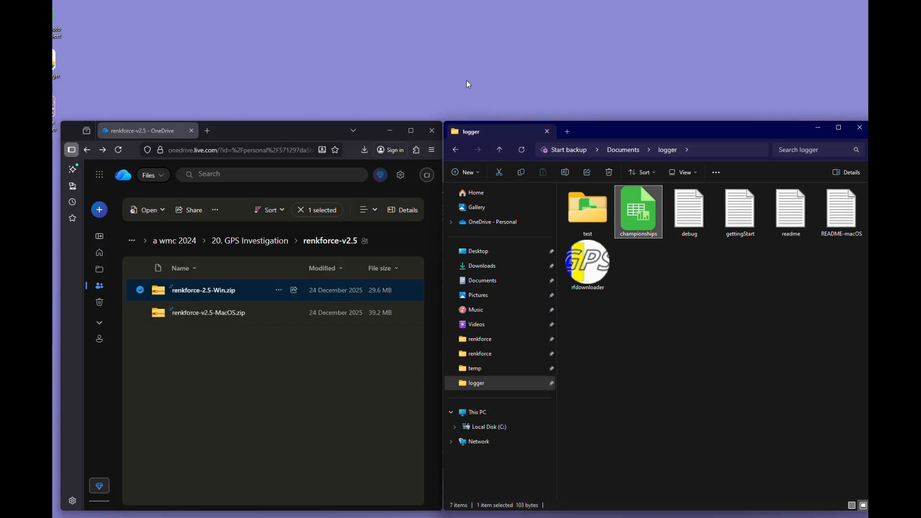
pyautogui.click(389, 131)
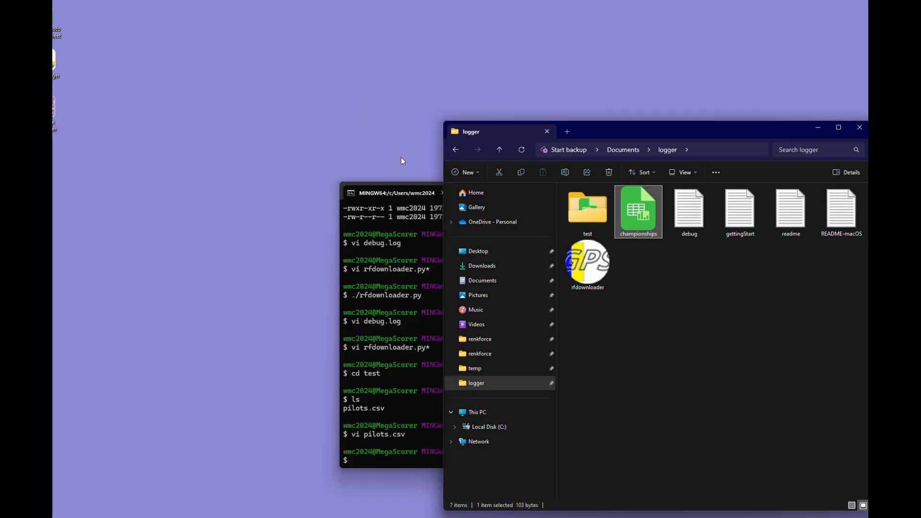
pyautogui.doubleClick(583, 273)
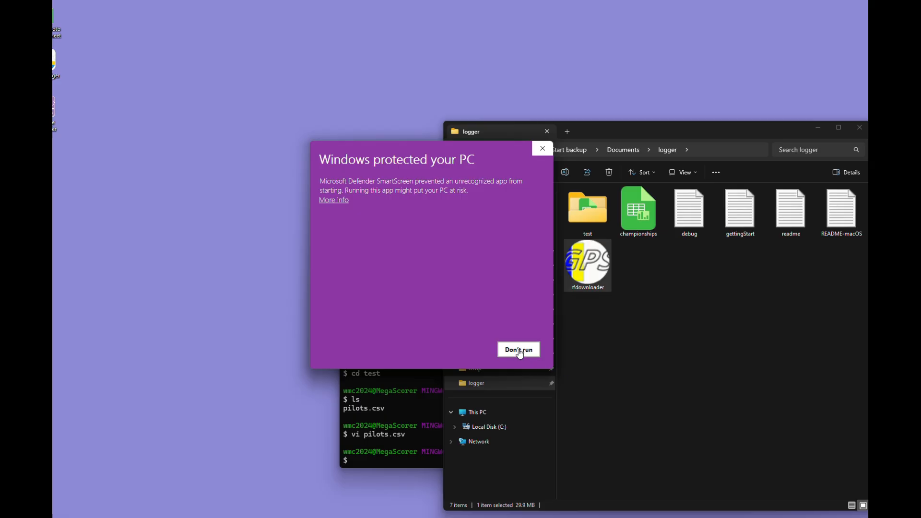
pyautogui.click(331, 201)
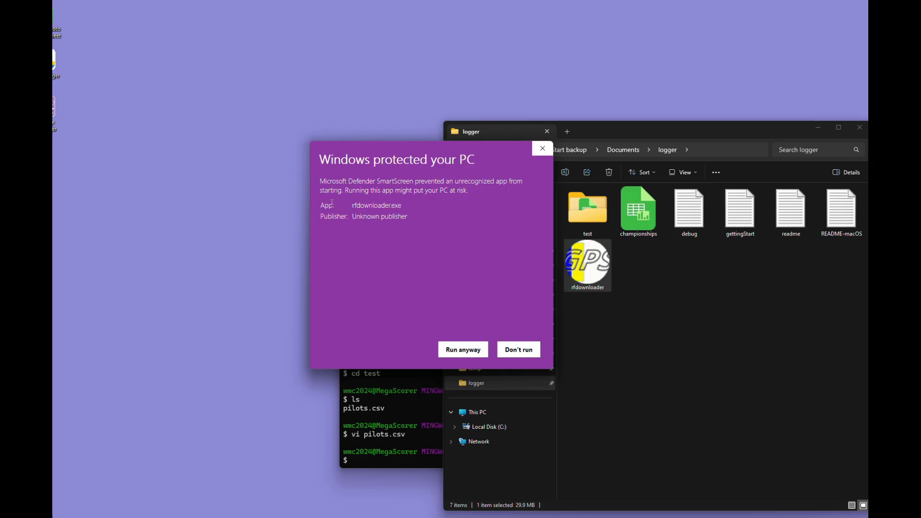
pyautogui.click(463, 349)
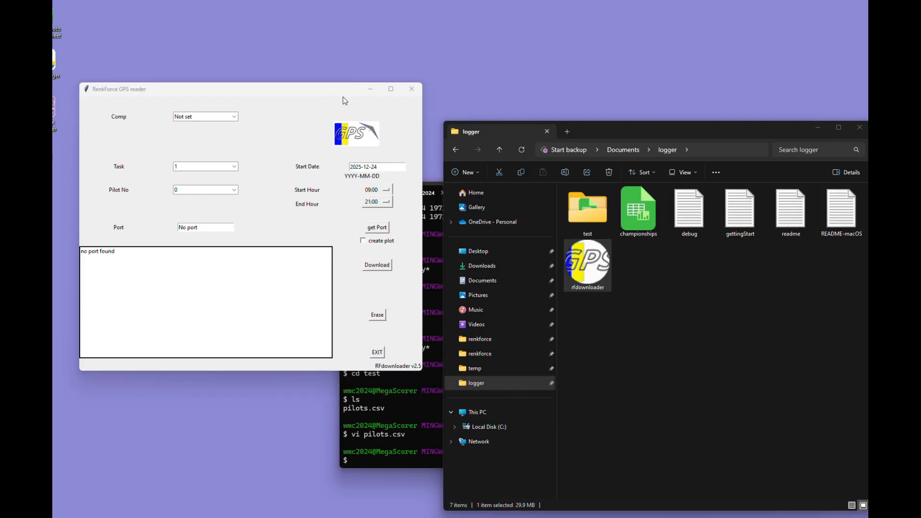
pyautogui.moveTo(287, 92); pyautogui.dragTo(308, 134)
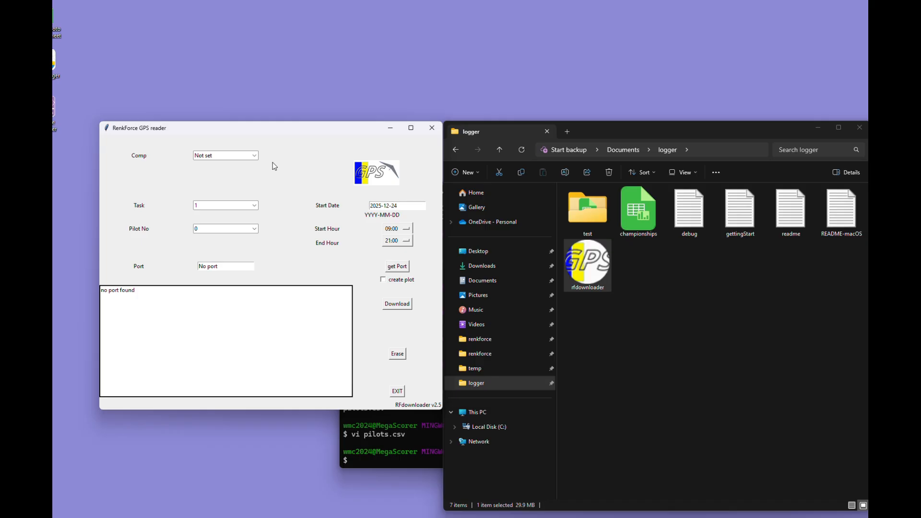
# Set the competition to damyns Hall and look through the available task and pilot number choices.
pyautogui.click(254, 156)
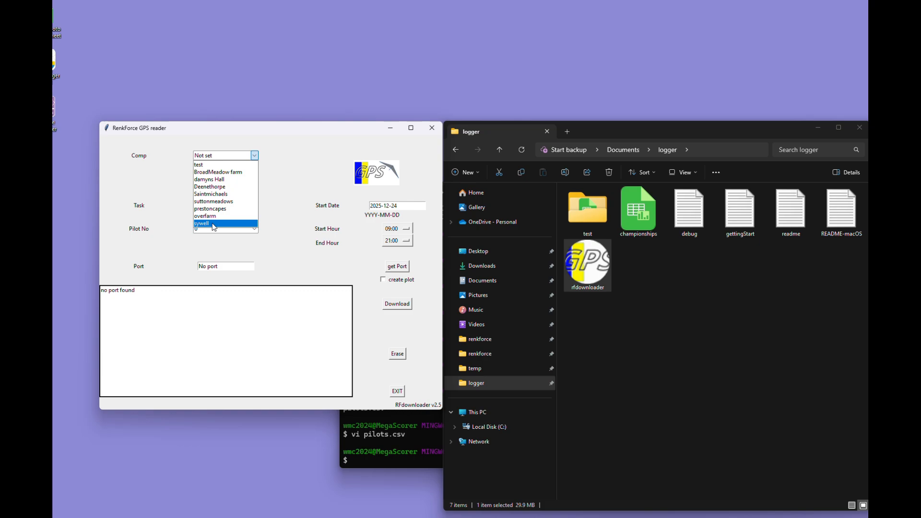
pyautogui.click(220, 179)
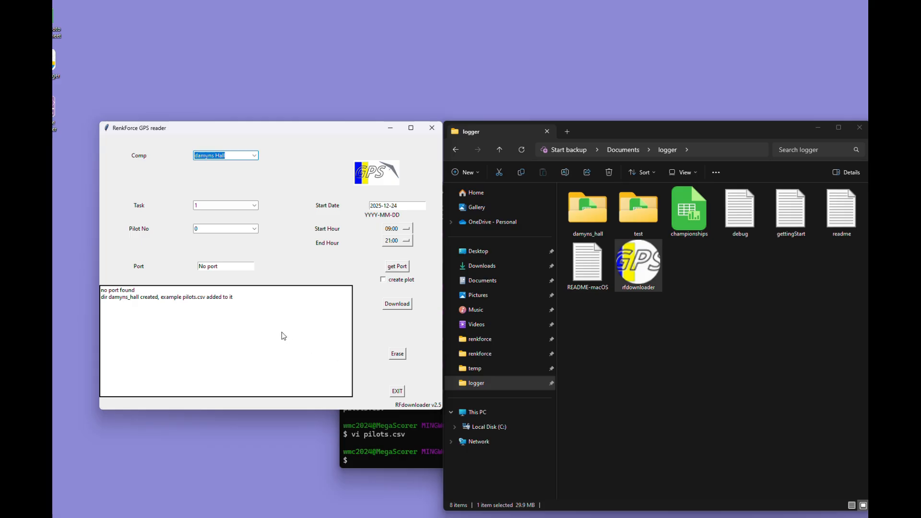
pyautogui.click(255, 206)
pyautogui.click(255, 205)
pyautogui.click(255, 229)
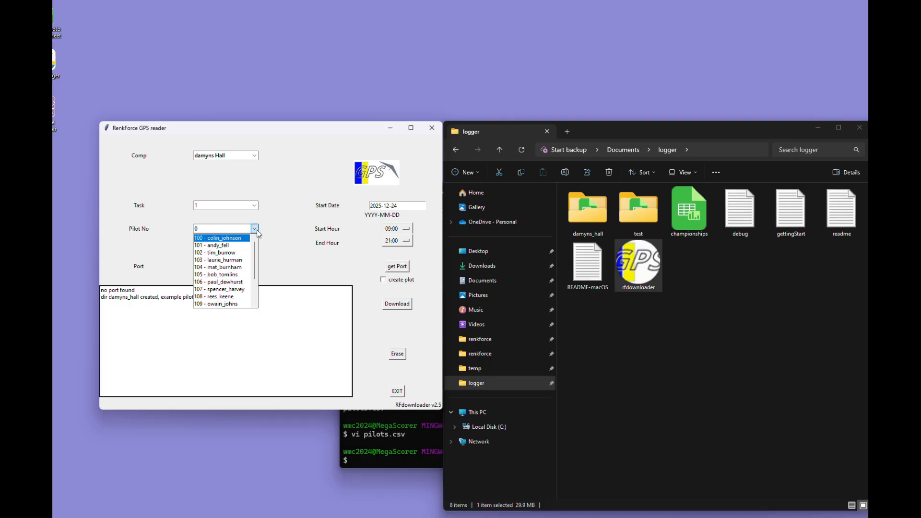
pyautogui.moveTo(255, 254)
pyautogui.mouseDown()
pyautogui.moveTo(254, 290)
pyautogui.moveTo(260, 245)
pyautogui.mouseUp()
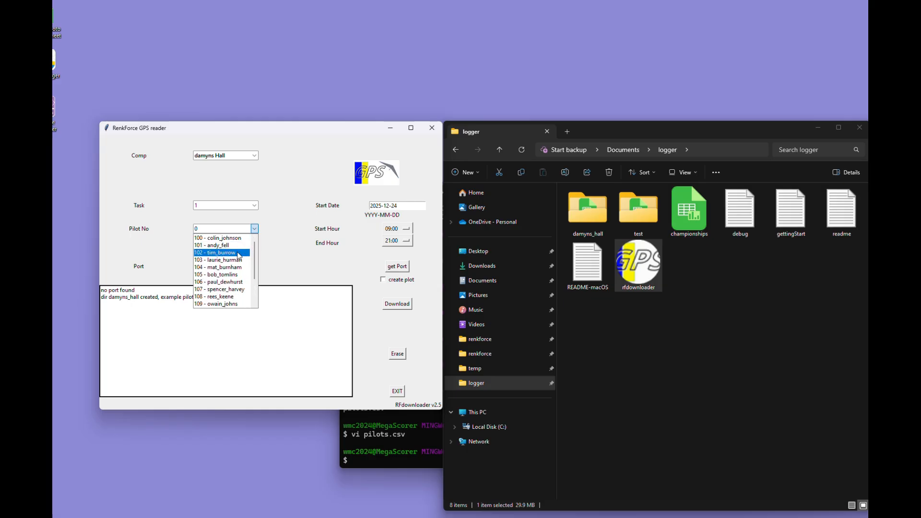
# Review the pilots file from the damyns_hall folder in Notepad, close it and return to the logger folder.
pyautogui.click(586, 212)
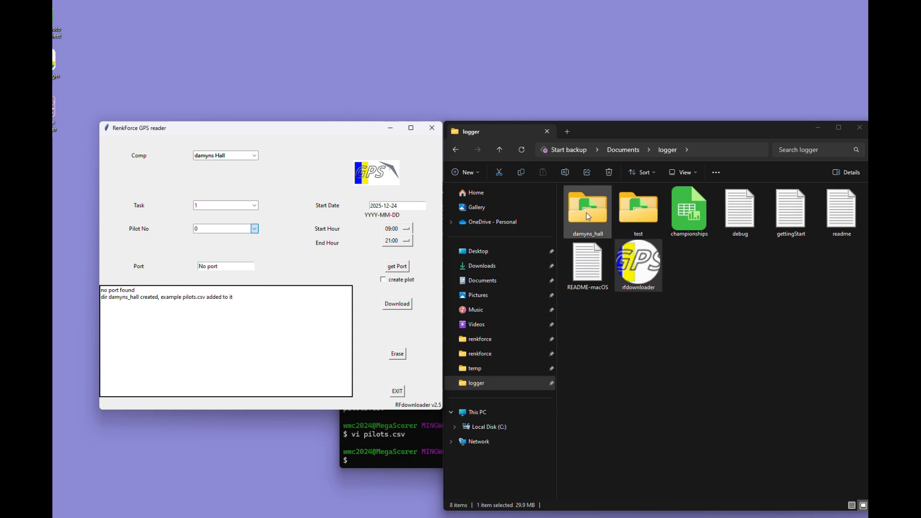
pyautogui.click(586, 212)
pyautogui.doubleClick(585, 217)
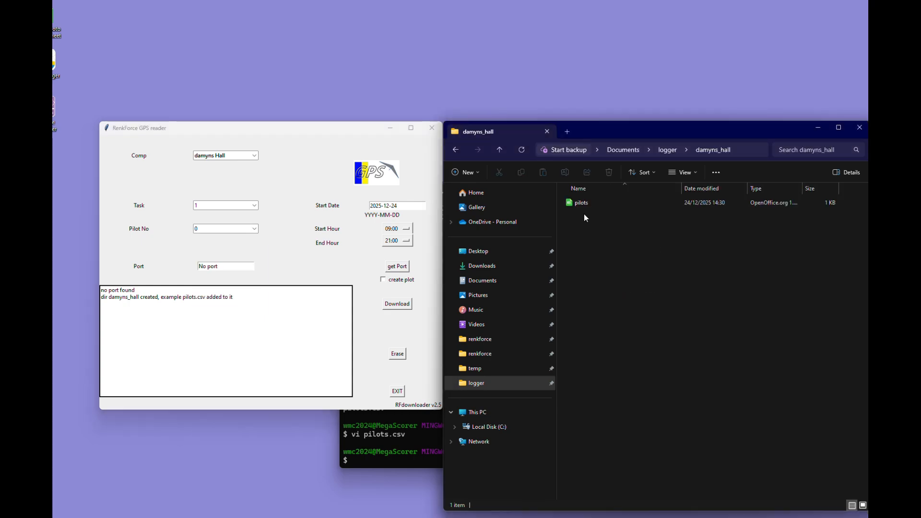
pyautogui.click(577, 204)
pyautogui.rightClick(577, 204)
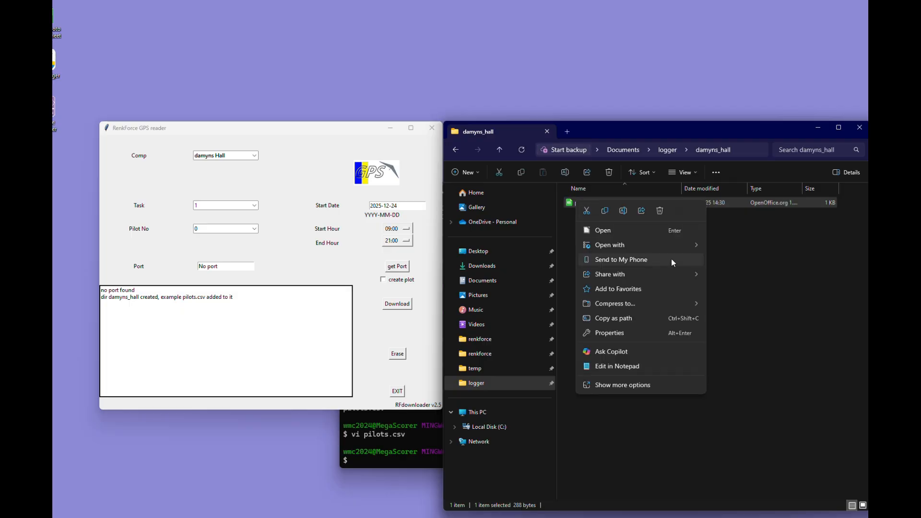
pyautogui.moveTo(703, 246)
pyautogui.click(742, 260)
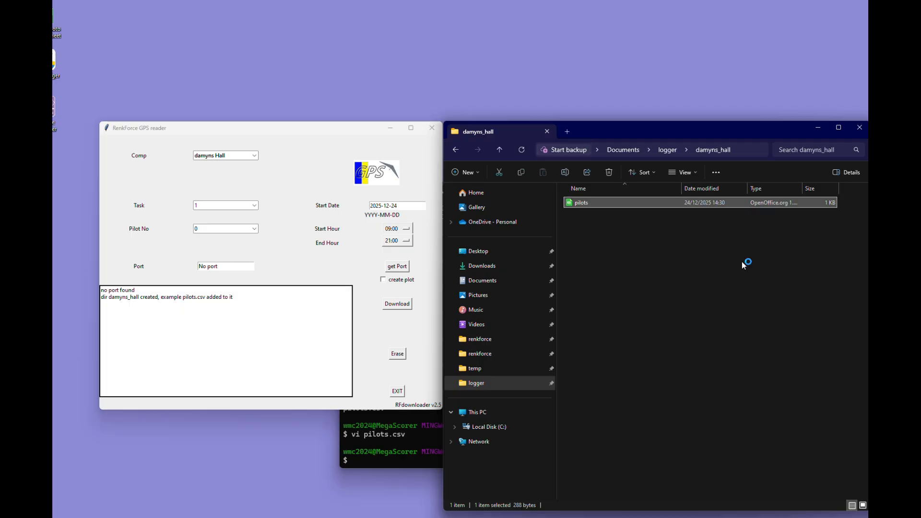
pyautogui.moveTo(388, 297); pyautogui.dragTo(609, 200)
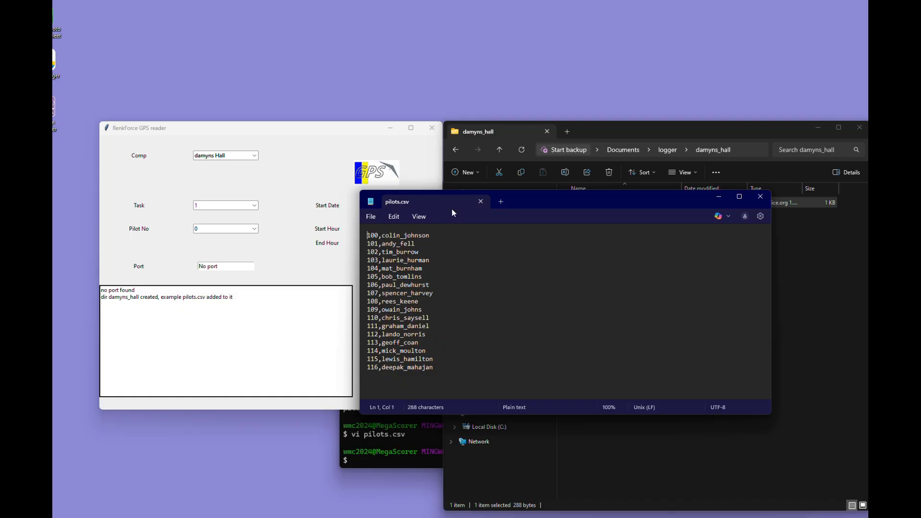
pyautogui.click(481, 202)
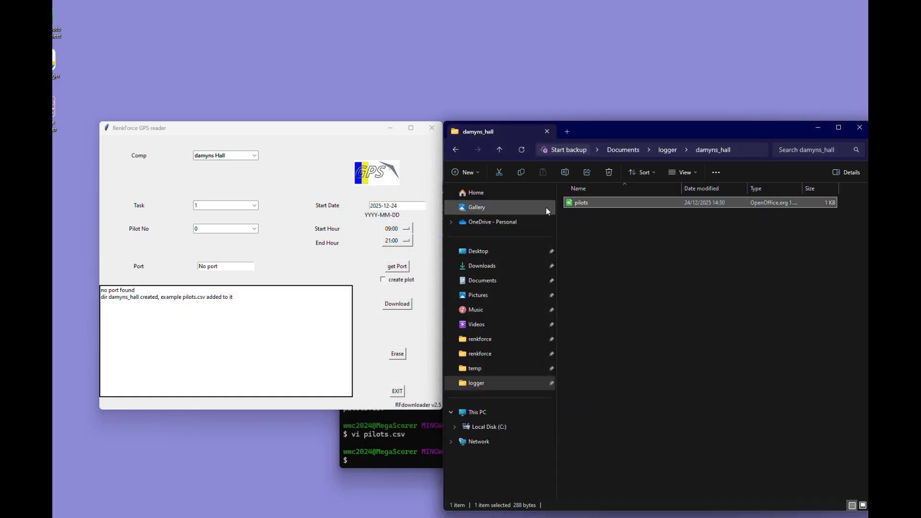
pyautogui.click(499, 149)
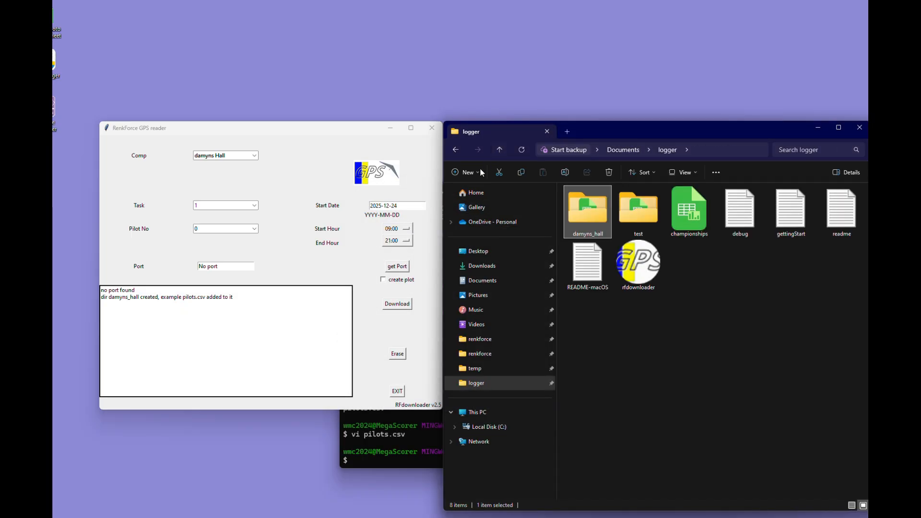
# Select pilot number 101 and set the track time window from 08:00 to 12:00.
pyautogui.click(254, 229)
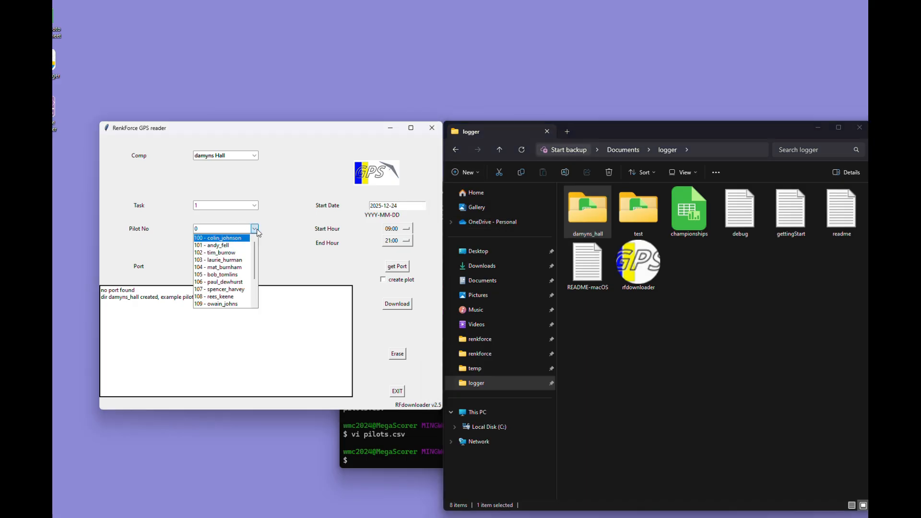
pyautogui.click(238, 247)
pyautogui.click(404, 205)
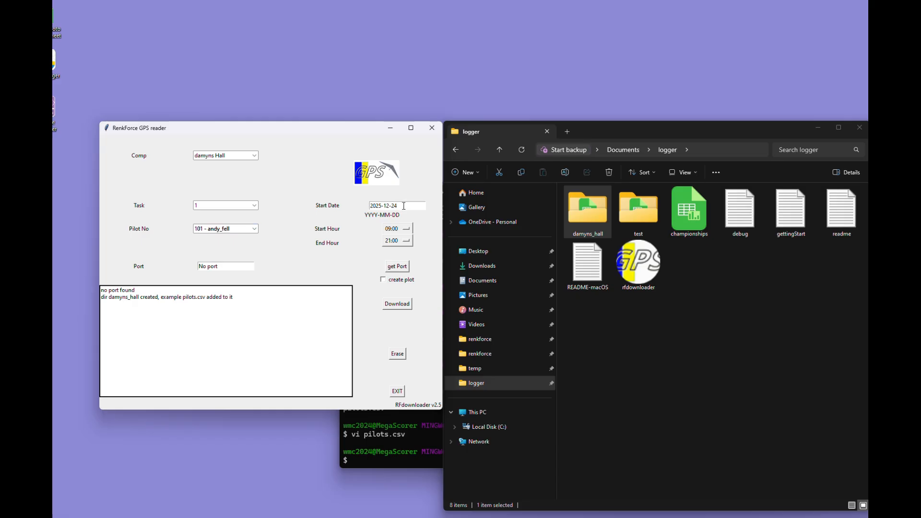
pyautogui.click(407, 234)
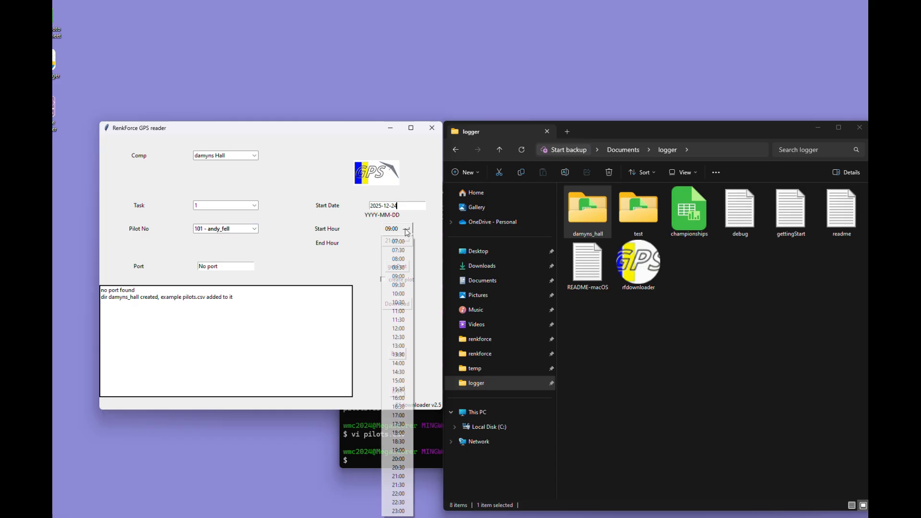
pyautogui.click(401, 260)
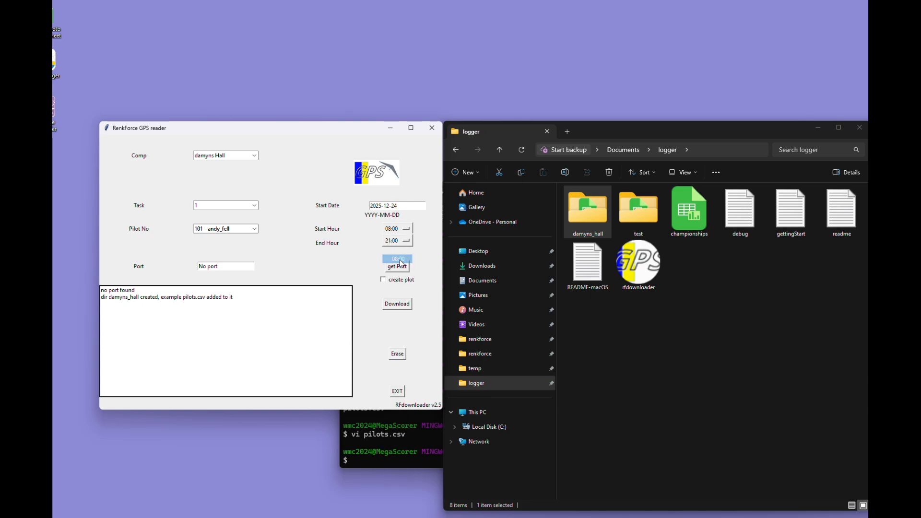
pyautogui.click(409, 242)
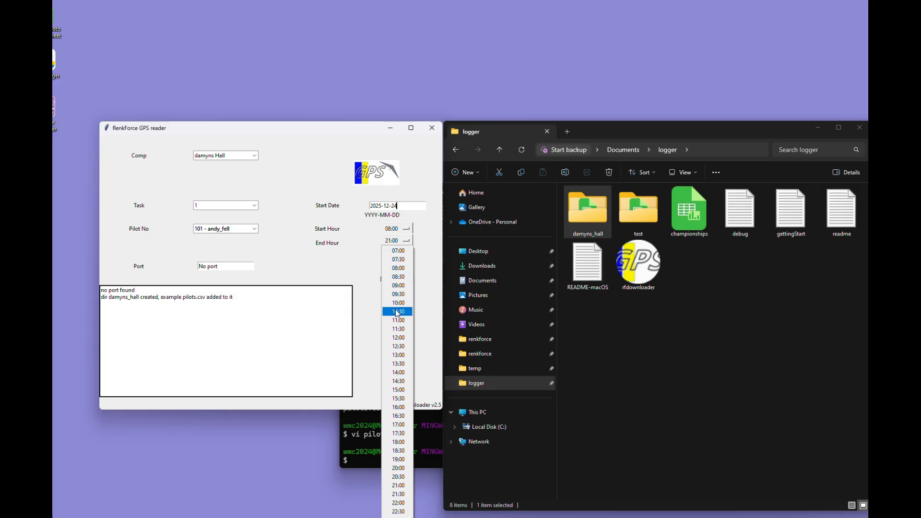
pyautogui.click(407, 338)
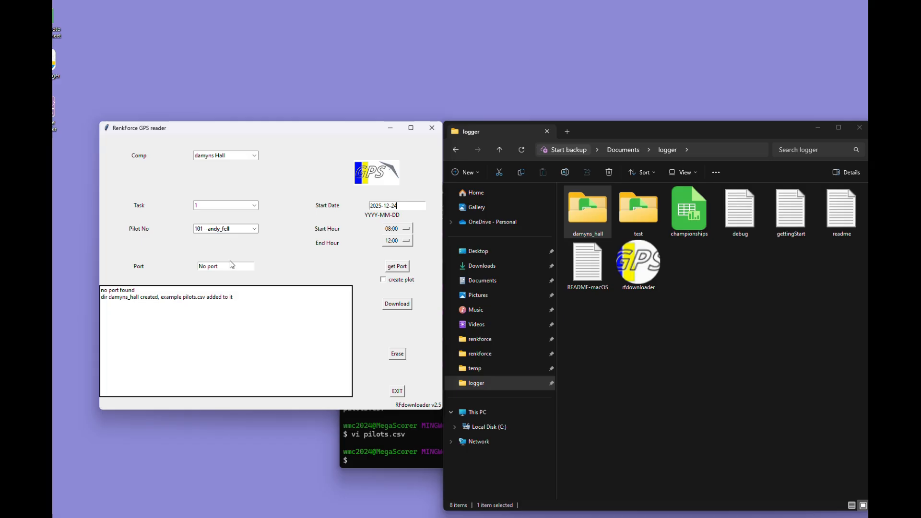
# Detect the connected logger's port and download the track for pilot 101.
pyautogui.click(404, 269)
pyautogui.click(394, 306)
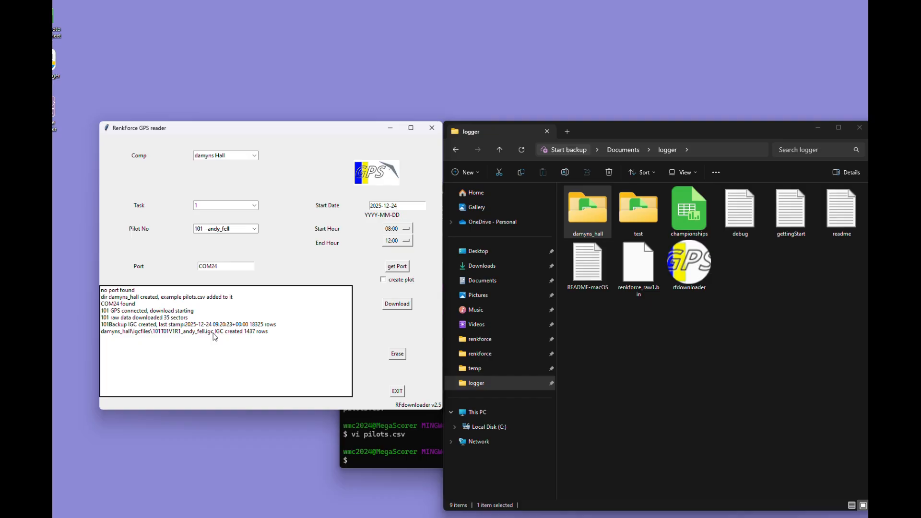
# Check the downloaded IGC file in the igcfiles folder of damyns_hall and return to the logger folder.
pyautogui.doubleClick(592, 221)
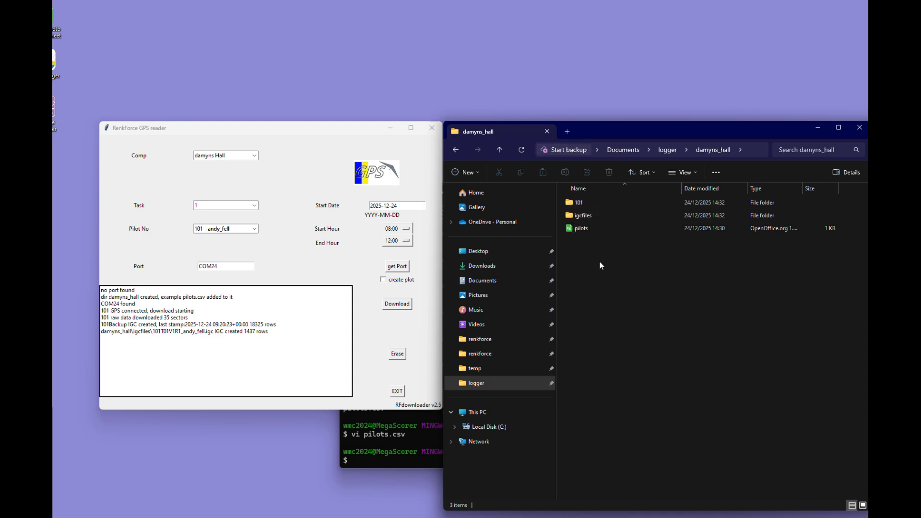
pyautogui.doubleClick(569, 216)
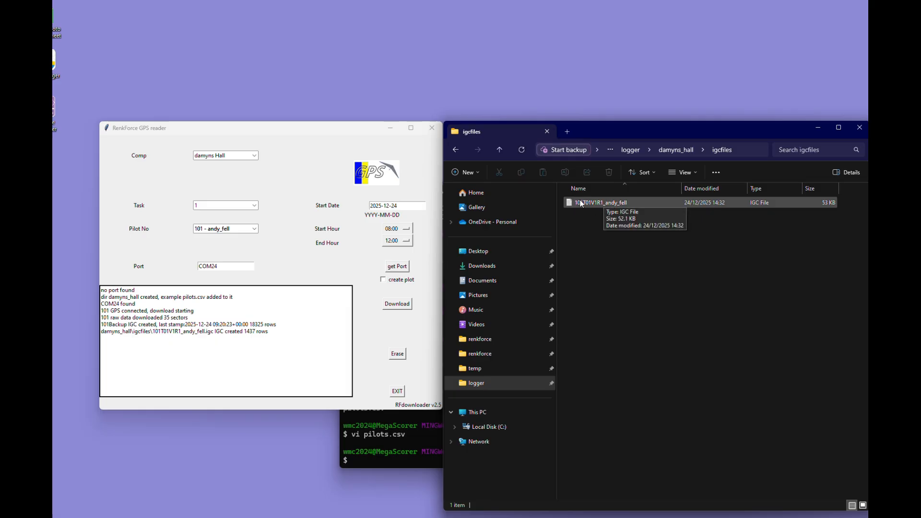
pyautogui.click(680, 154)
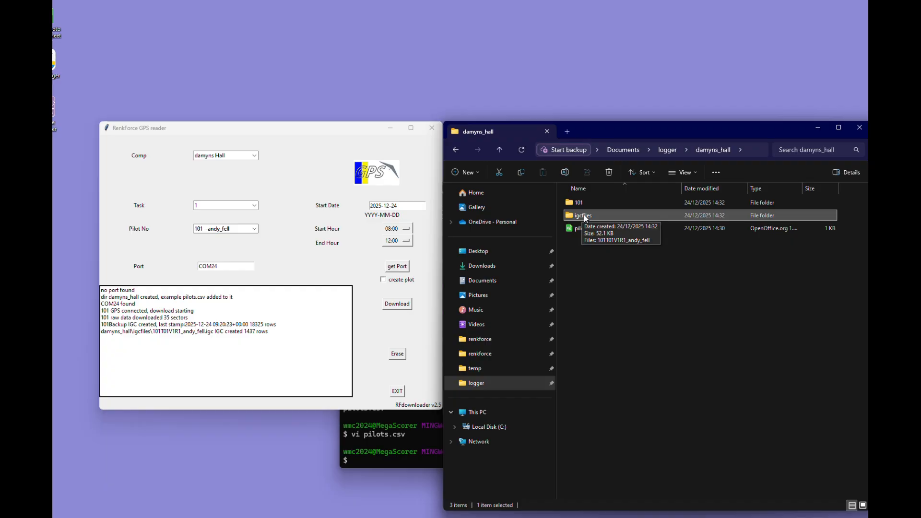
pyautogui.click(499, 151)
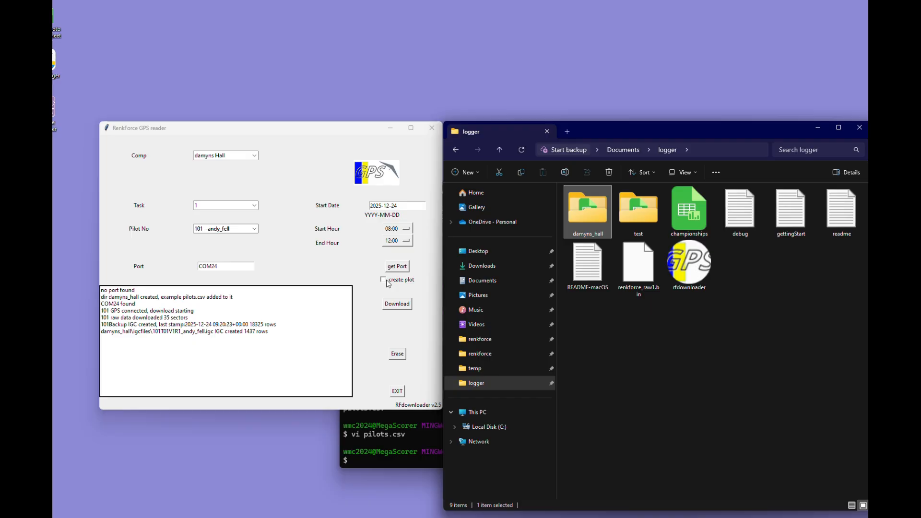
# Detect the logger's port again and download the track for pilot 102 with plot creation enabled.
pyautogui.click(397, 267)
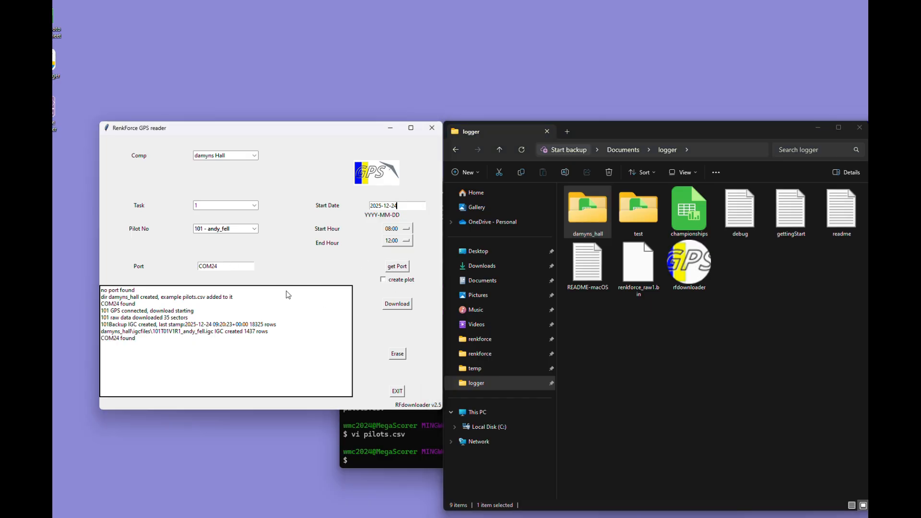
pyautogui.click(255, 228)
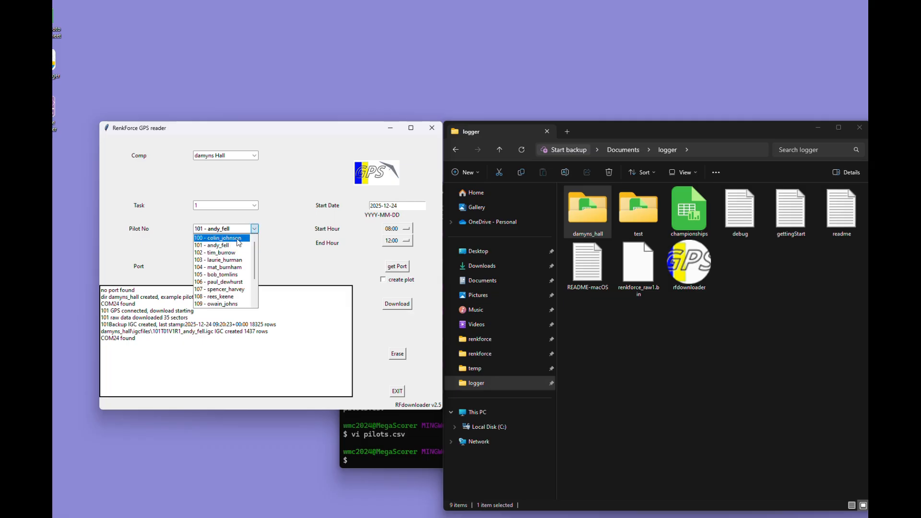
pyautogui.click(233, 254)
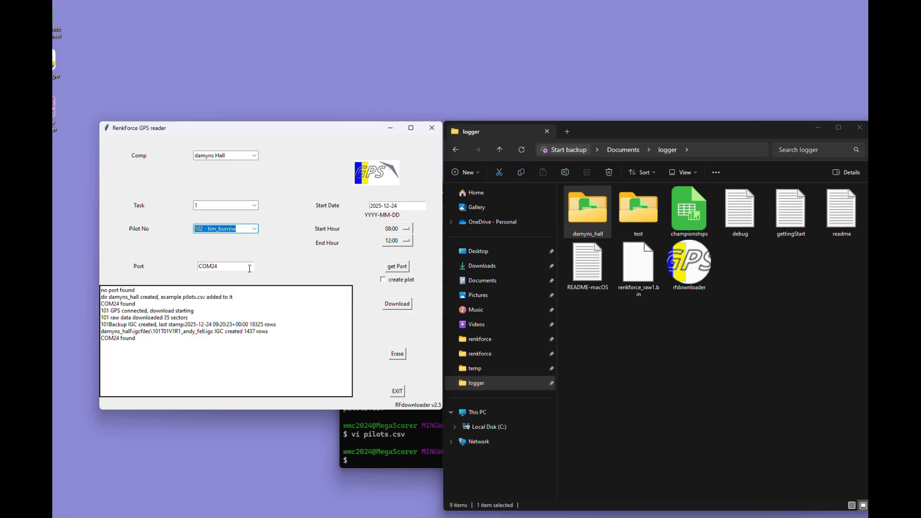
pyautogui.click(383, 280)
pyautogui.click(392, 307)
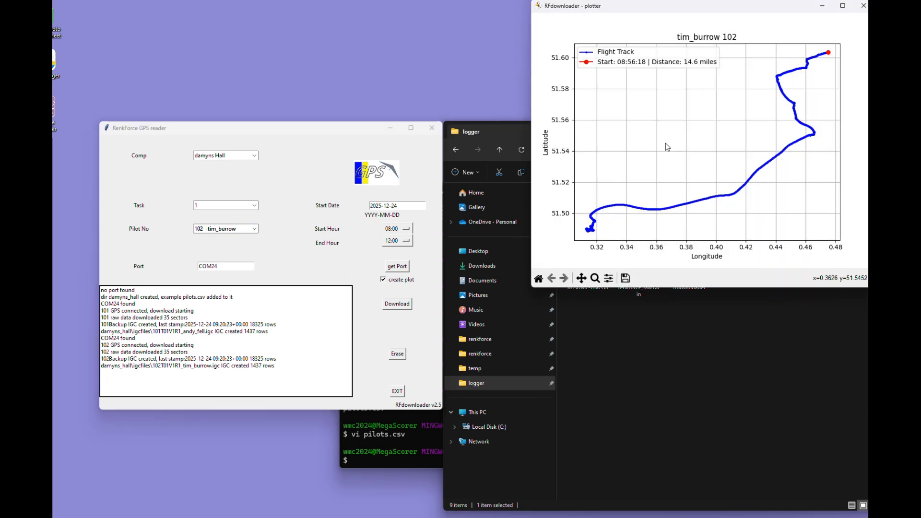
# Review and close the flight track plot, check the igcfiles folder in damyns_hall and return to damyns_hall.
pyautogui.moveTo(641, 8); pyautogui.dragTo(576, 119)
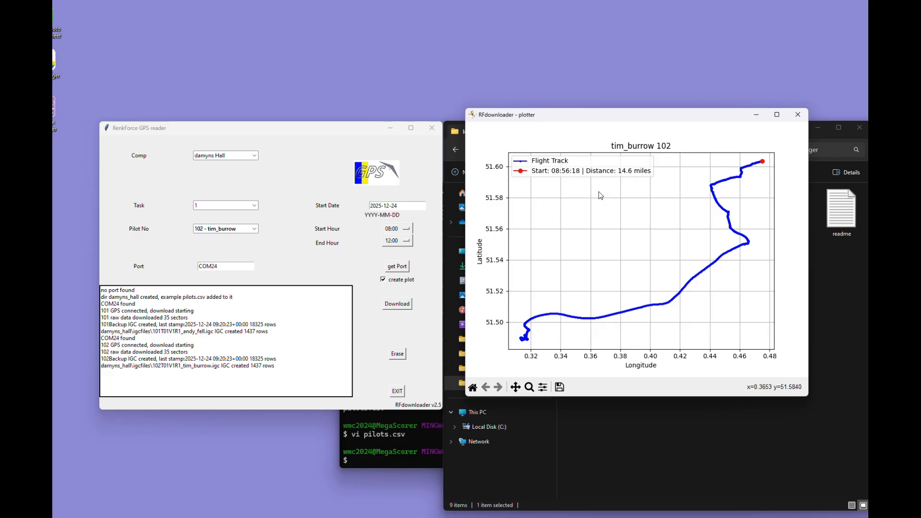
pyautogui.click(800, 119)
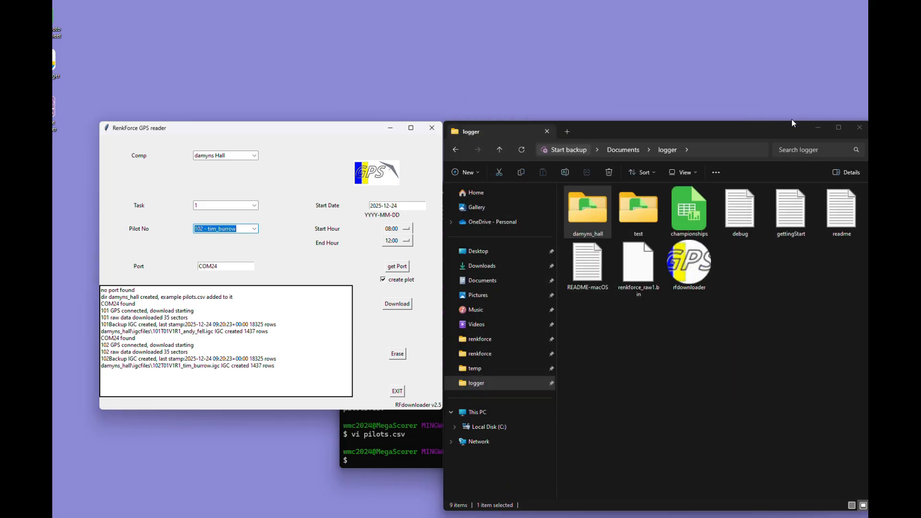
pyautogui.doubleClick(589, 212)
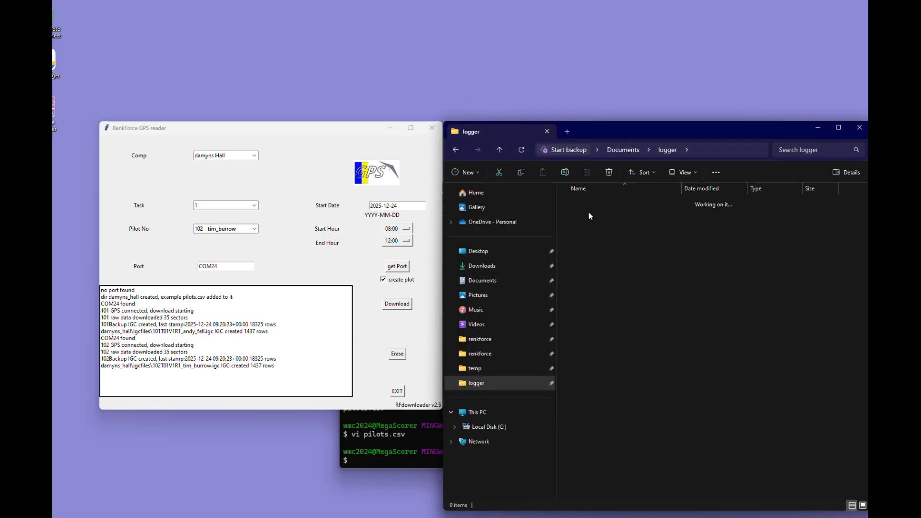
pyautogui.doubleClick(584, 229)
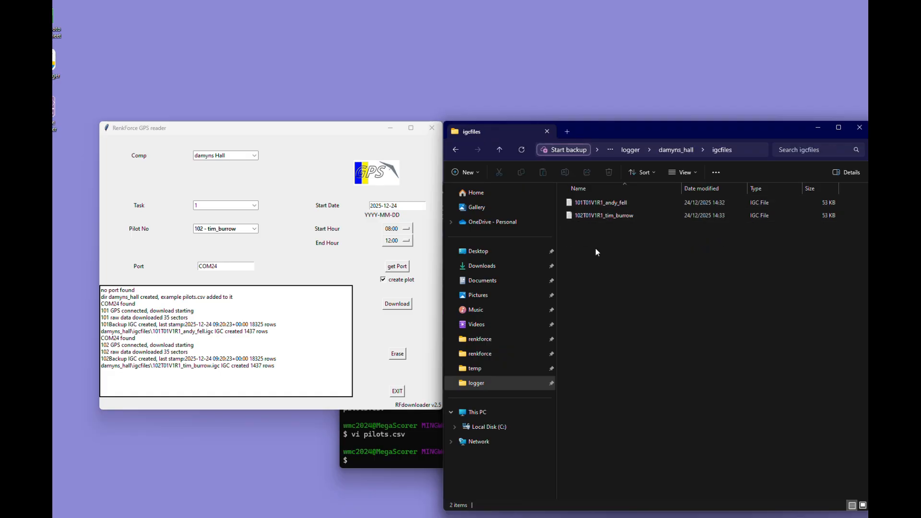
pyautogui.click(503, 148)
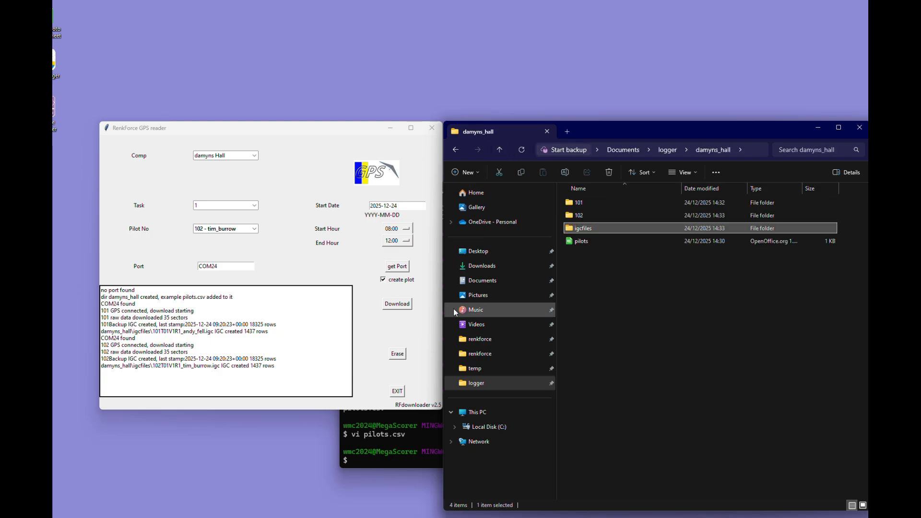